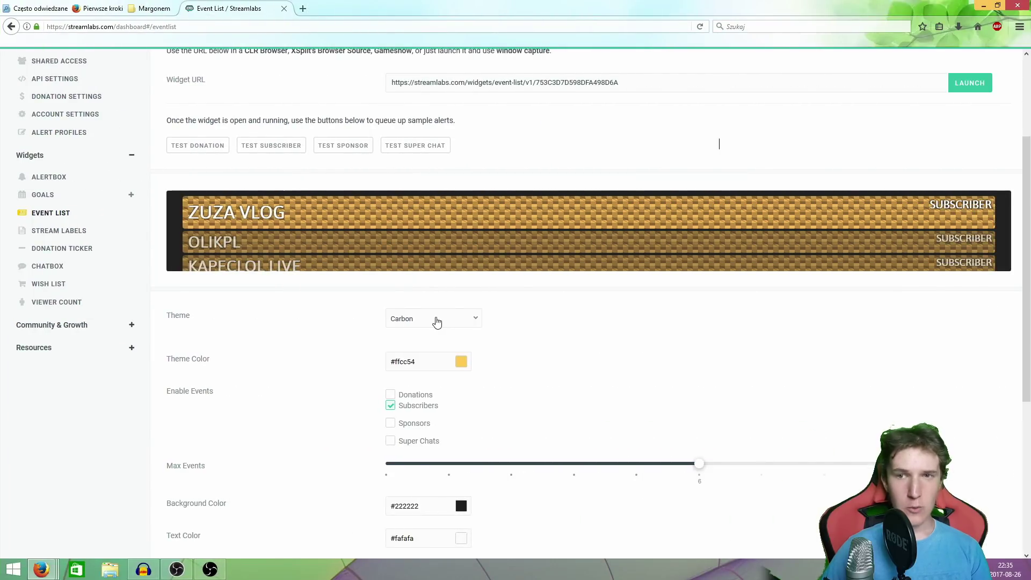
# Step: Switch the Streamlabs Event List theme to Custom CSS and save the widget settings
pyautogui.click(436, 321)
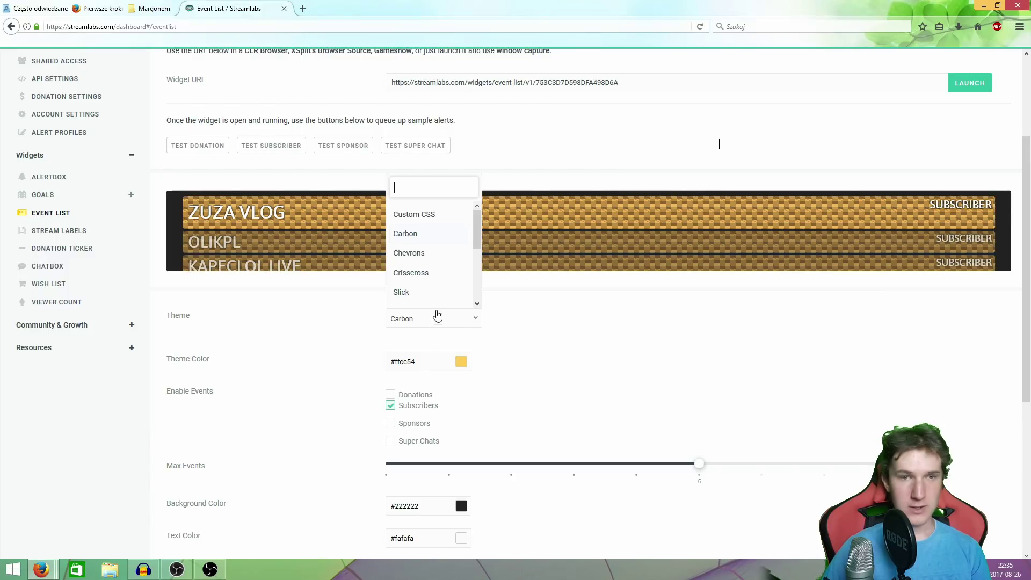
pyautogui.click(431, 215)
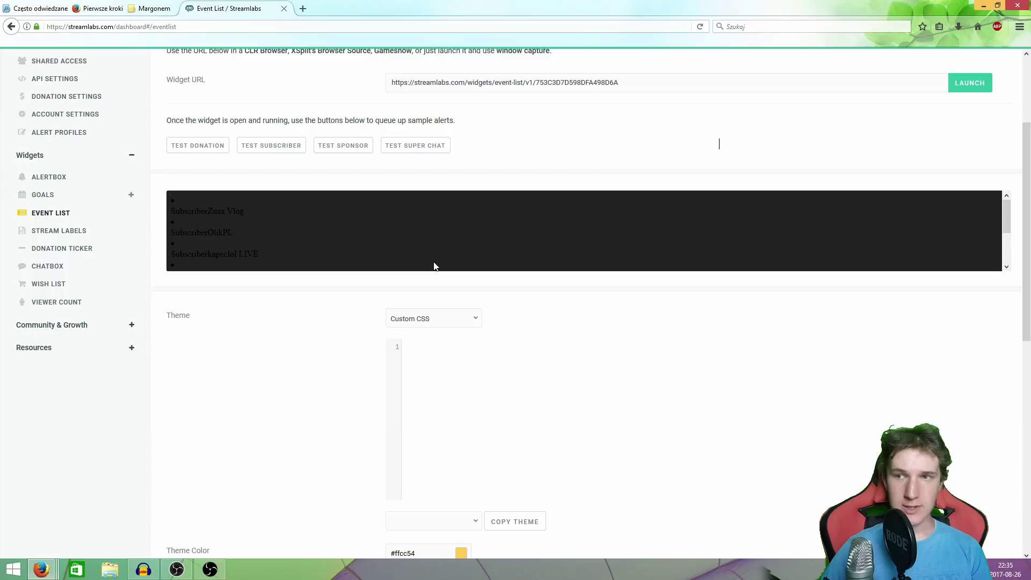
pyautogui.click(467, 398)
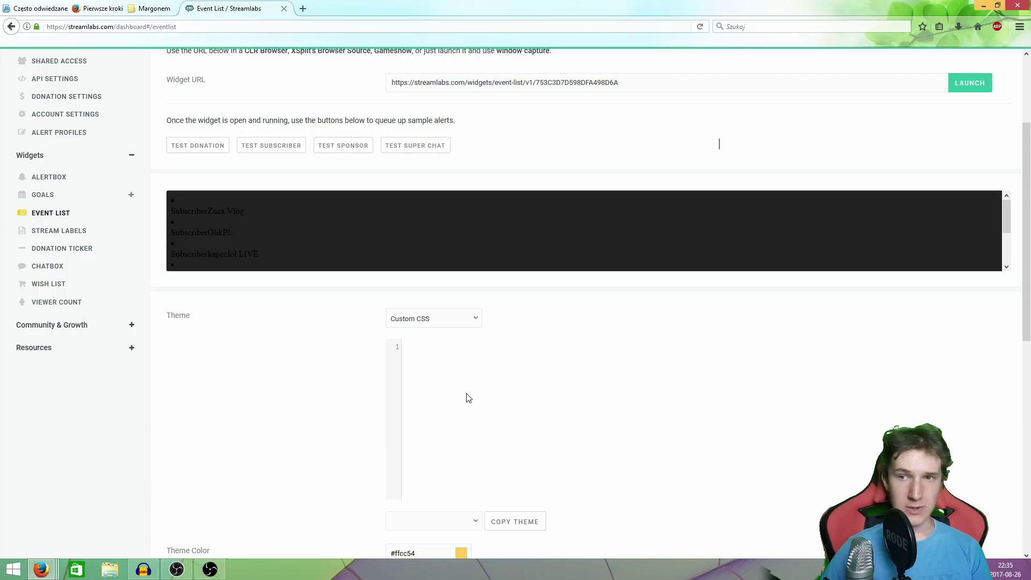
pyautogui.scroll(-2, 466, 398)
pyautogui.scroll(-4, 466, 399)
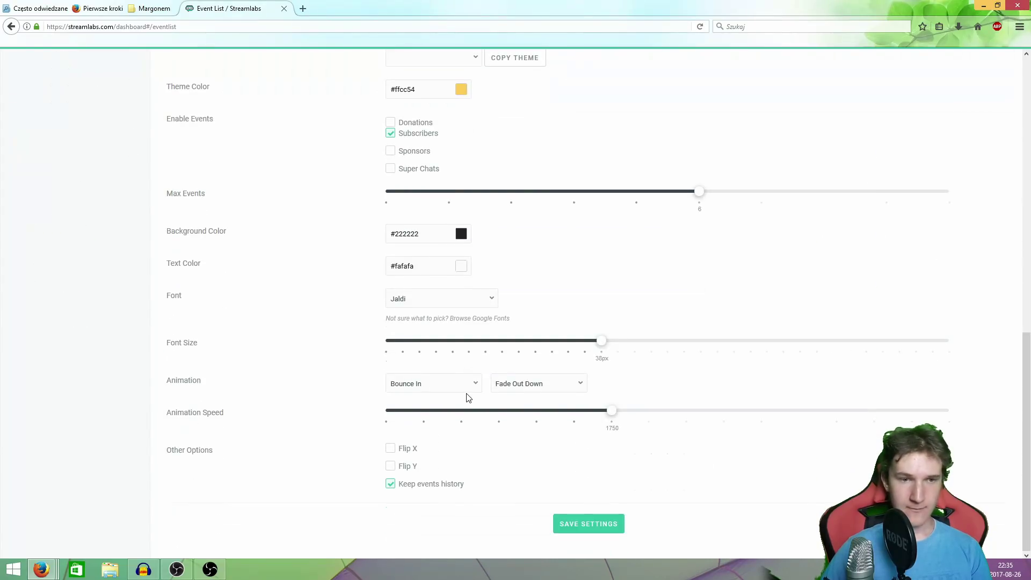
pyautogui.click(567, 525)
pyautogui.scroll(4, 566, 529)
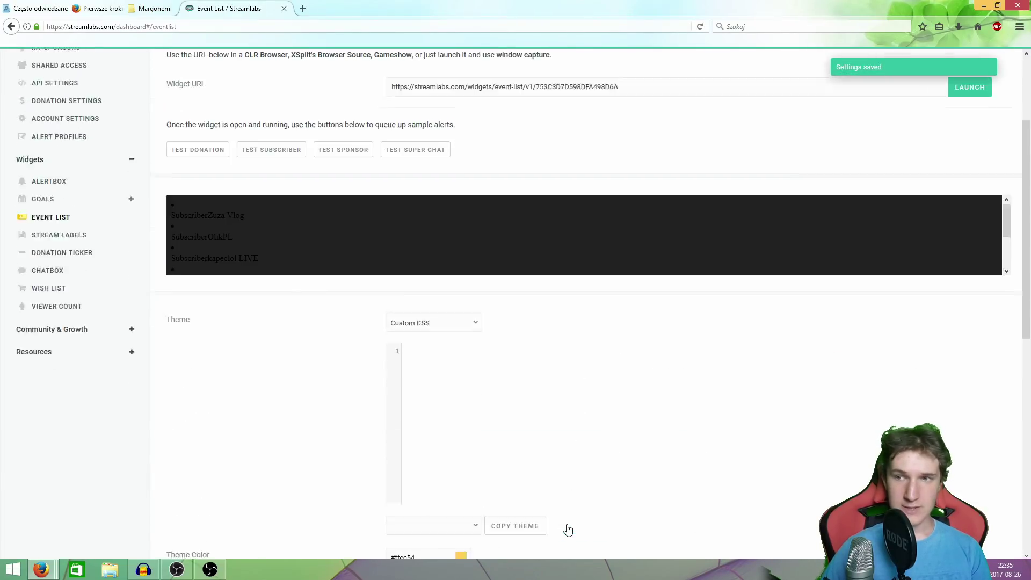
pyautogui.scroll(2, 567, 529)
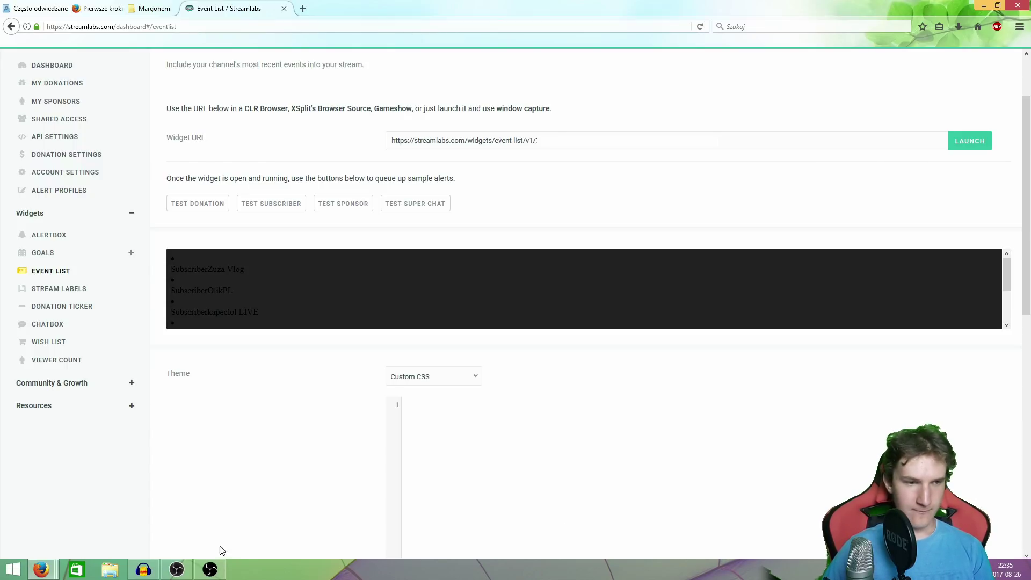
# Step: Add a browser source named 'rbg subscriber list' to the Guide scene in OBS
pyautogui.click(178, 573)
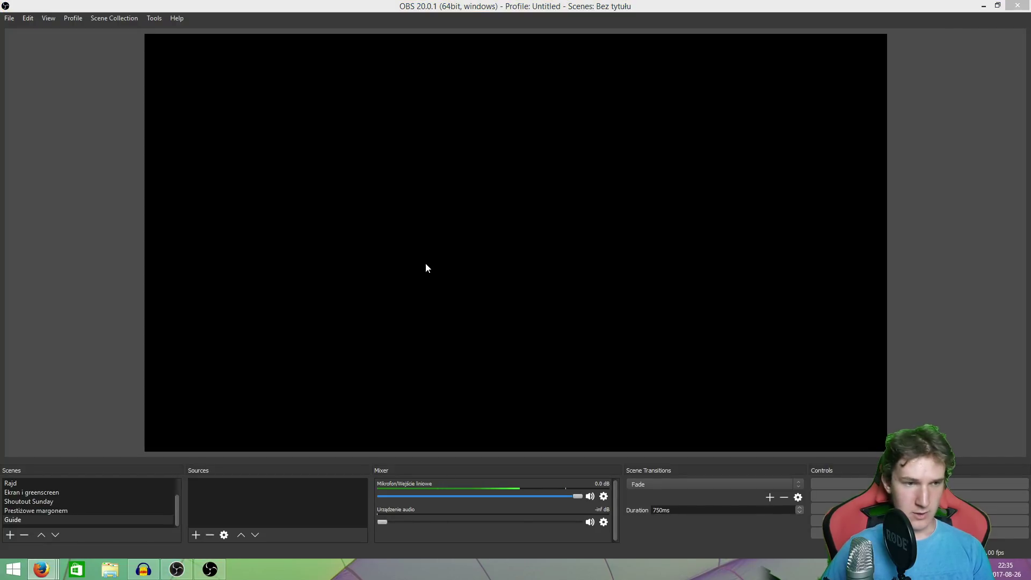
pyautogui.click(198, 536)
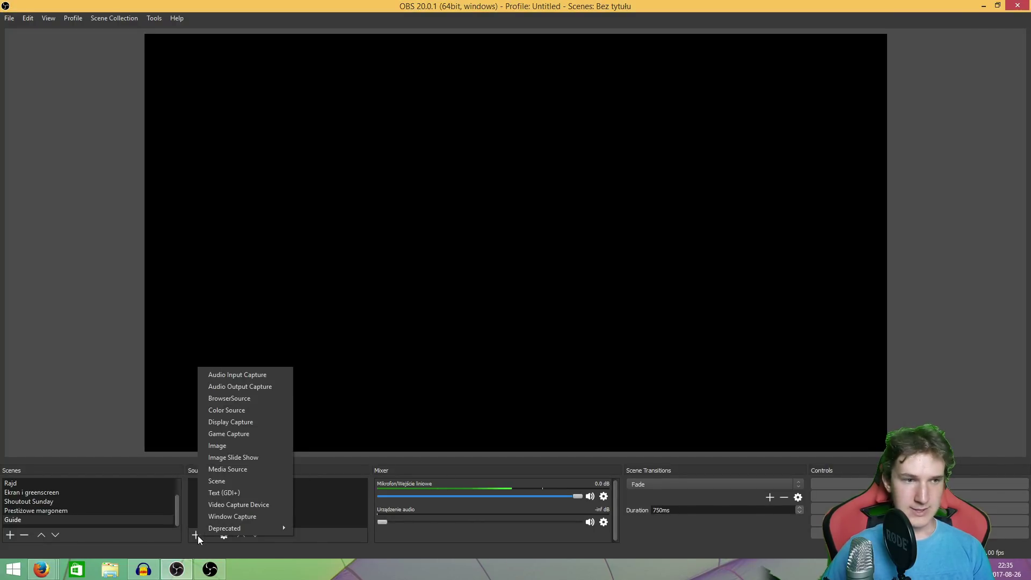
pyautogui.click(243, 404)
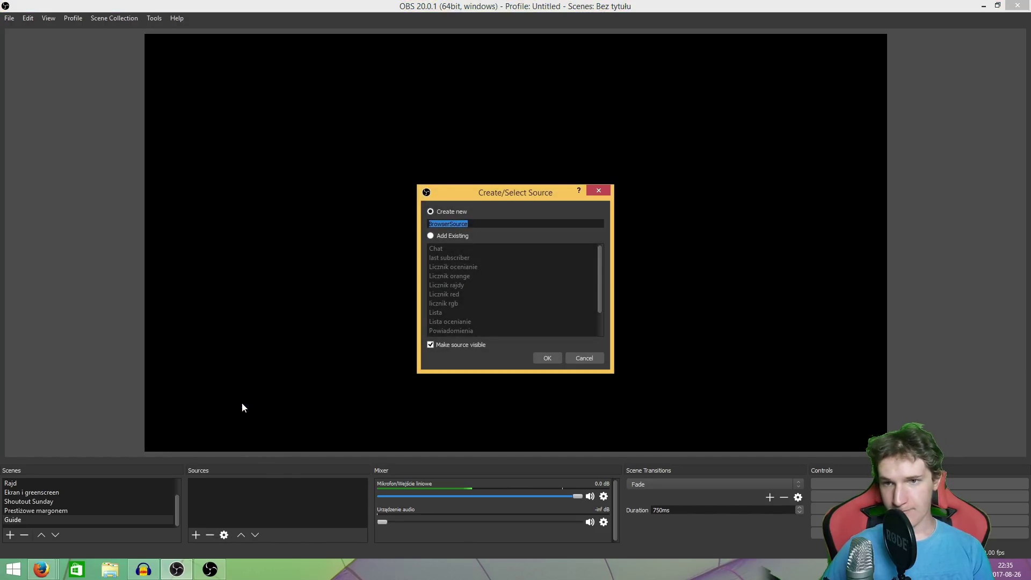
pyautogui.write('rbg subscriber list')
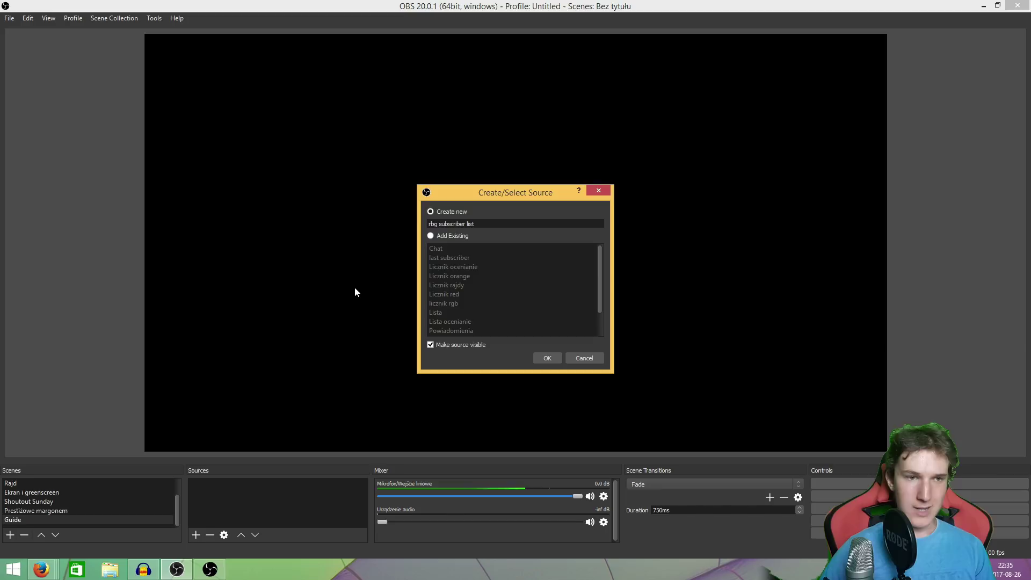
pyautogui.click(549, 359)
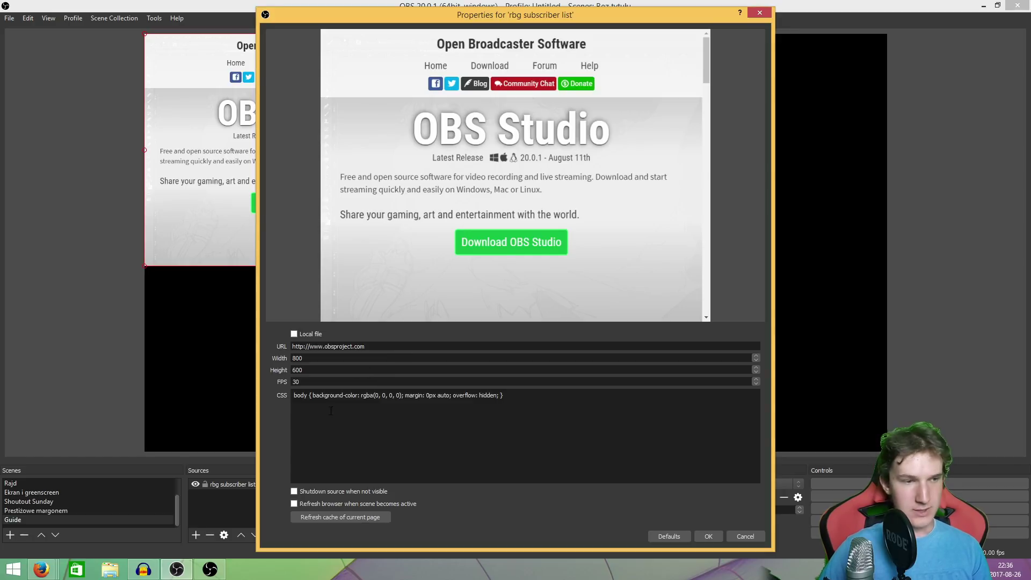
pyautogui.moveTo(41, 570)
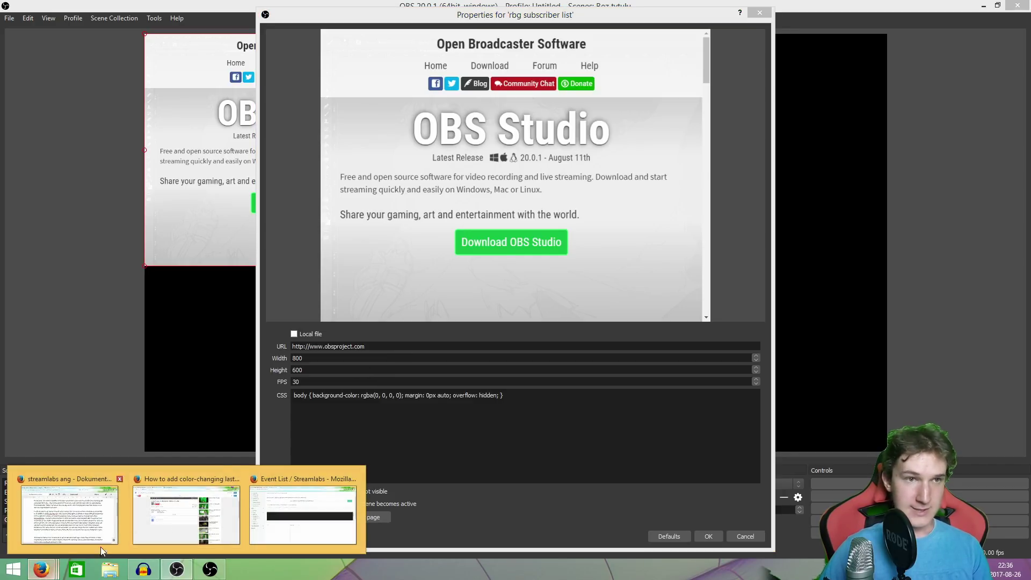
# Step: Paste the copied Streamlabs event-list widget URL into the browser source's URL field
pyautogui.click(307, 511)
pyautogui.hotkey('ctrl', 'c')
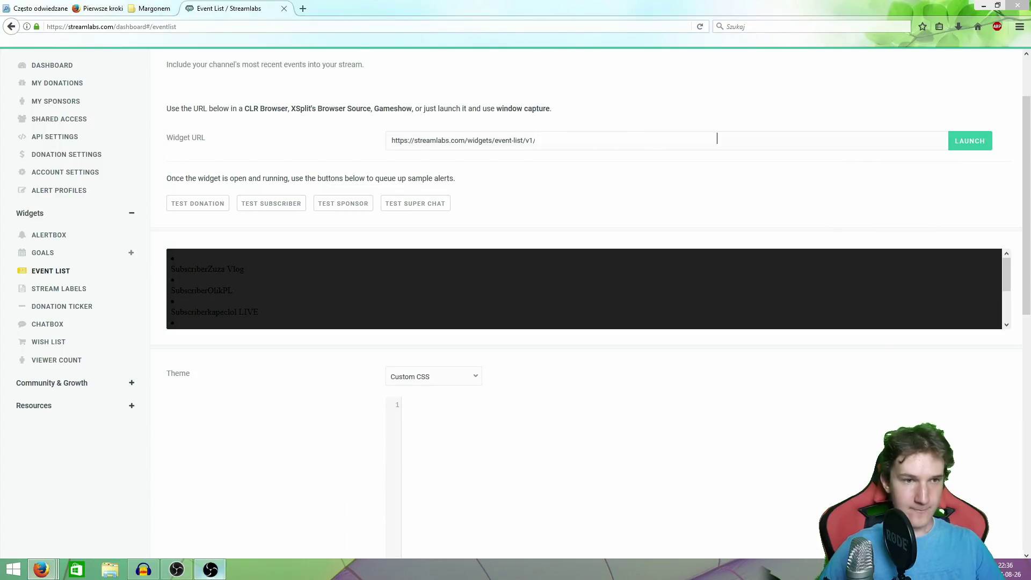
pyautogui.hotkey('alt', 'Tab')
pyautogui.hotkey('ctrl', 'v')
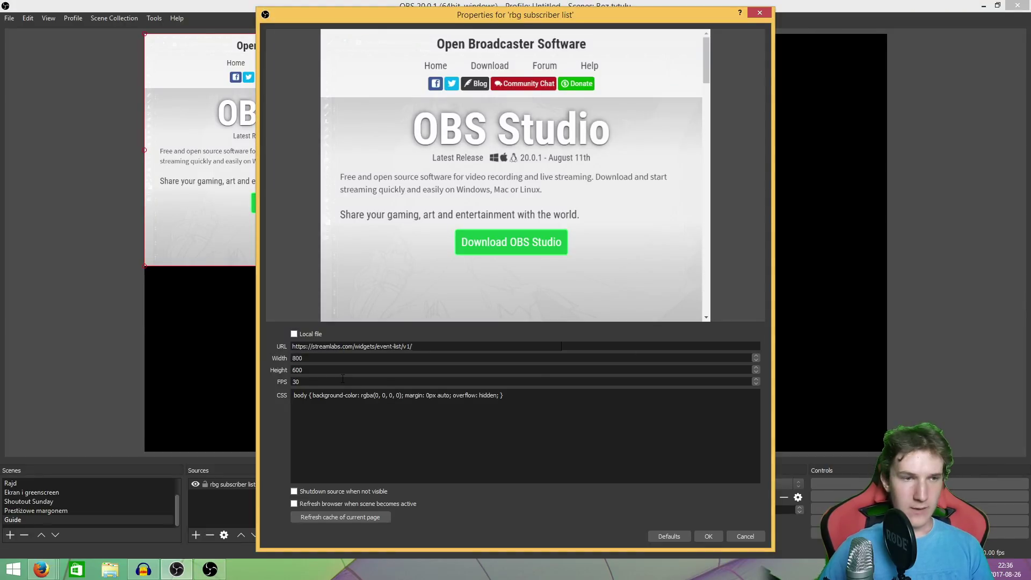
pyautogui.press('Tab')
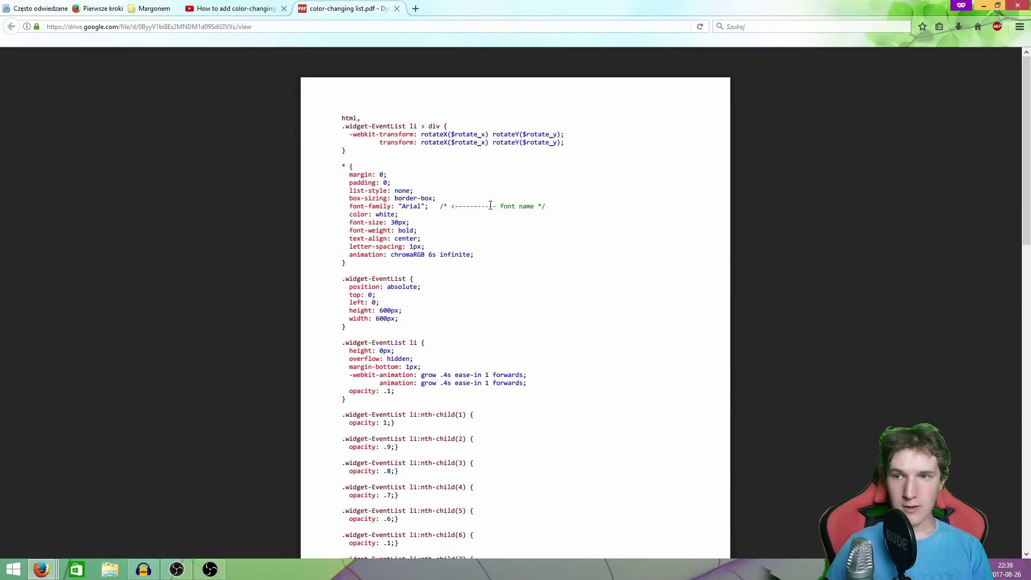
pyautogui.scroll(-6, 490, 206)
pyautogui.scroll(-4, 490, 205)
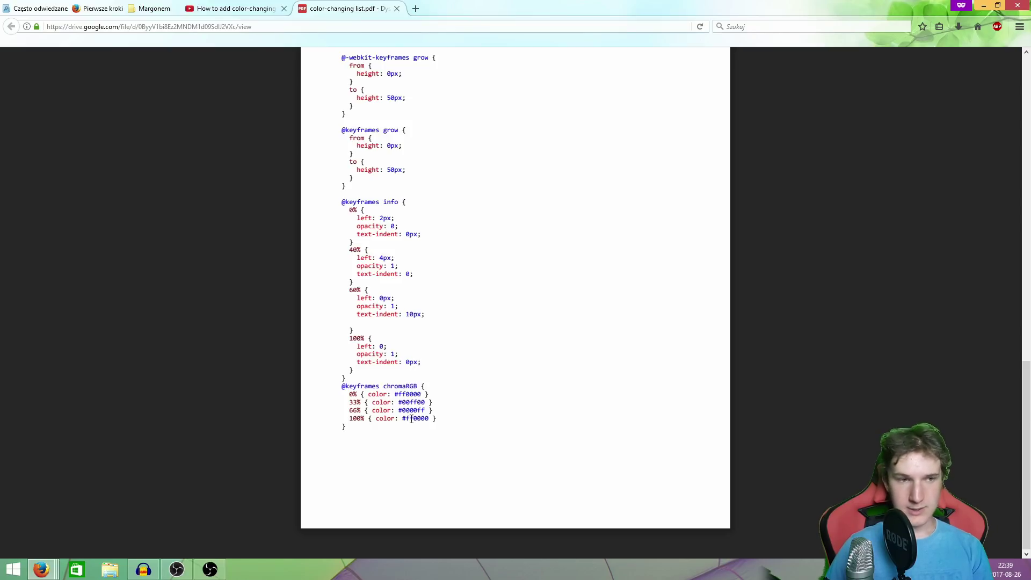
pyautogui.scroll(1, 411, 420)
pyautogui.scroll(-1, 409, 407)
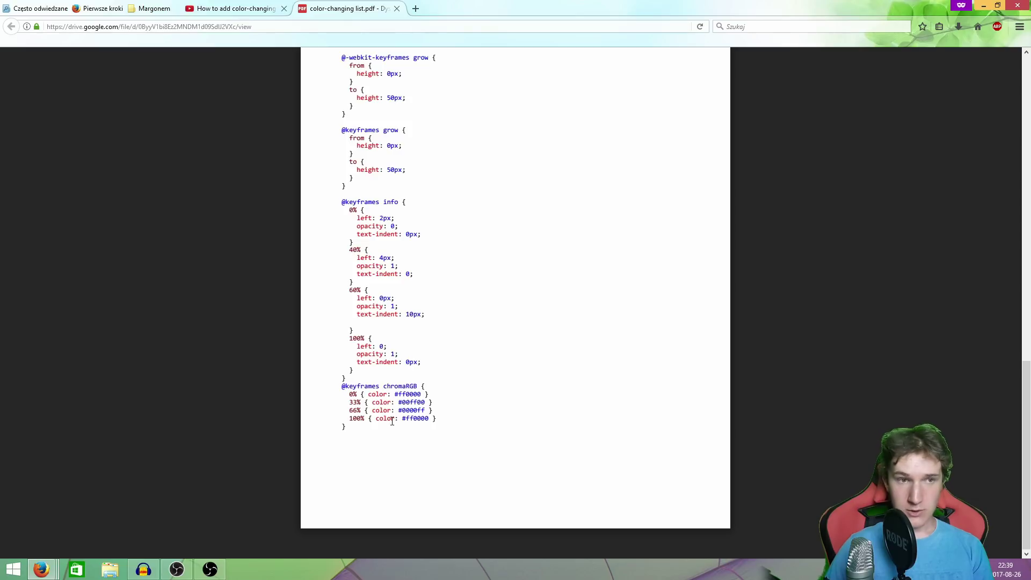
pyautogui.scroll(5, 393, 420)
pyautogui.scroll(5, 392, 420)
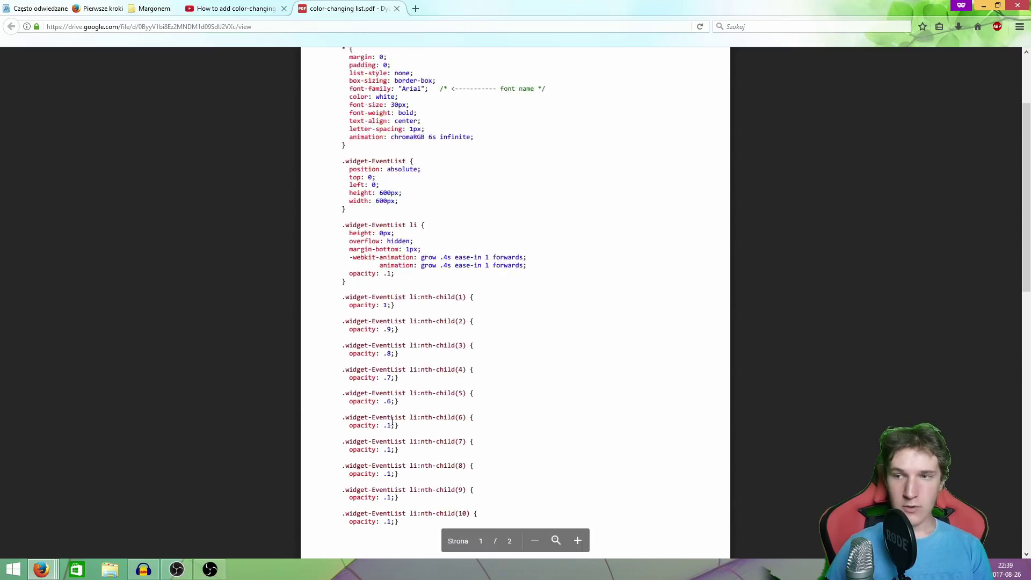
pyautogui.scroll(3, 393, 422)
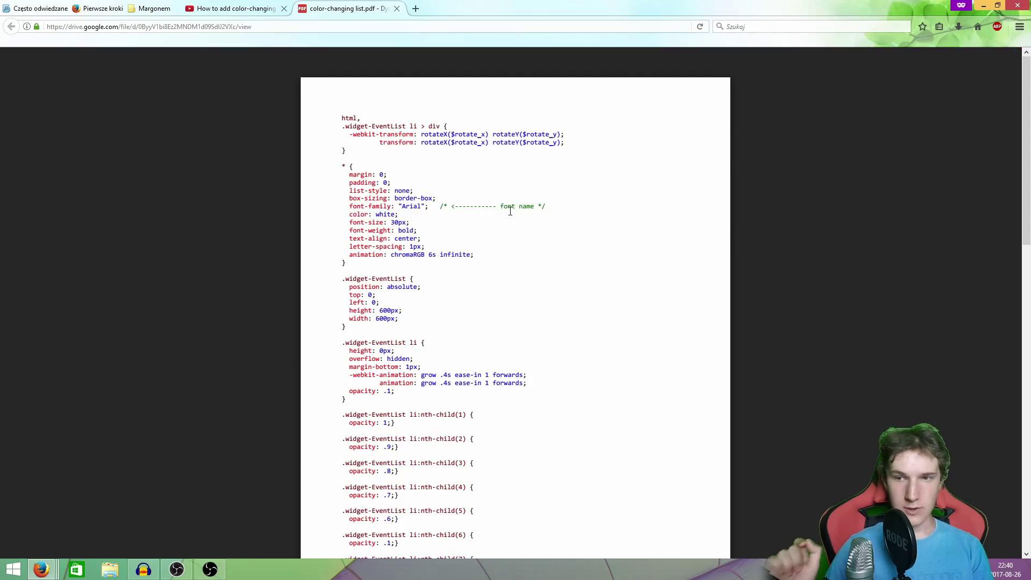
pyautogui.scroll(-10, 509, 212)
pyautogui.moveTo(343, 427); pyautogui.dragTo(342, 121)
# Step: Replace the browser source's CSS with the chromaRGB color-cycling code and apply the properties
pyautogui.hotkey('ctrl', 'c')
pyautogui.hotkey('alt', 'Tab')
pyautogui.hotkey('ctrl', 'v')
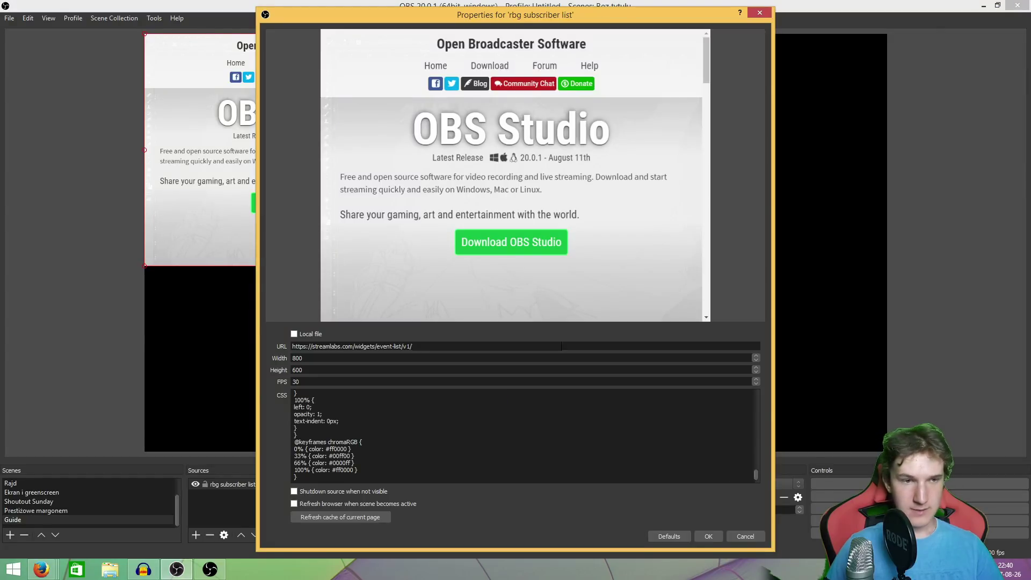
pyautogui.hotkey('alt', 'Tab')
pyautogui.click(398, 448)
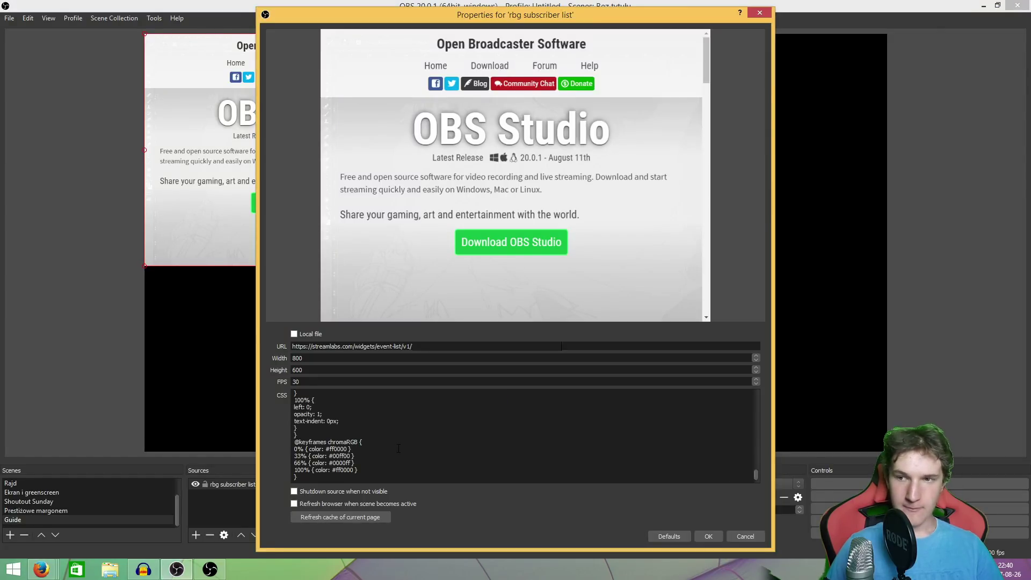
pyautogui.click(701, 539)
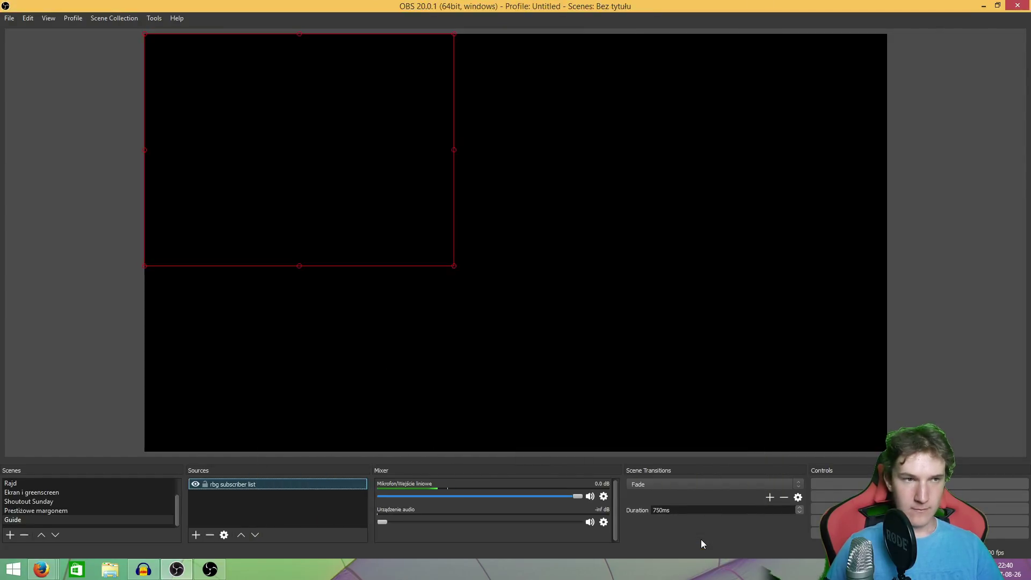